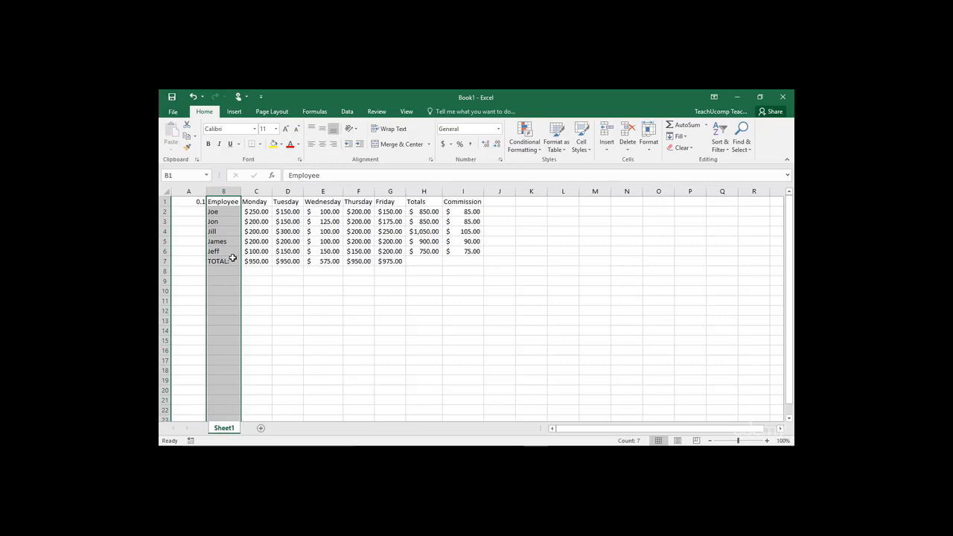
Select the whole Monday column, then extend the selection across the weekday columns C through G.
left_click(198, 202)
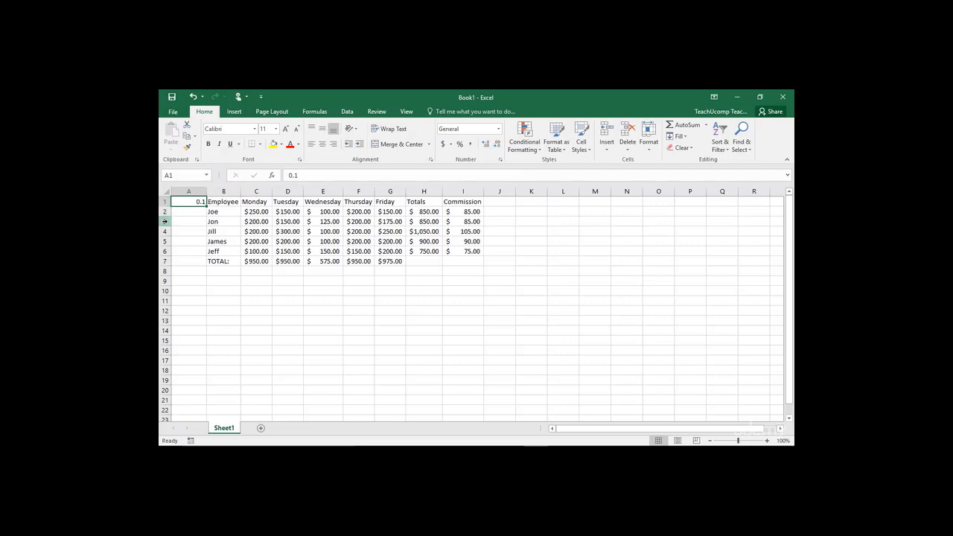
left_click(253, 192)
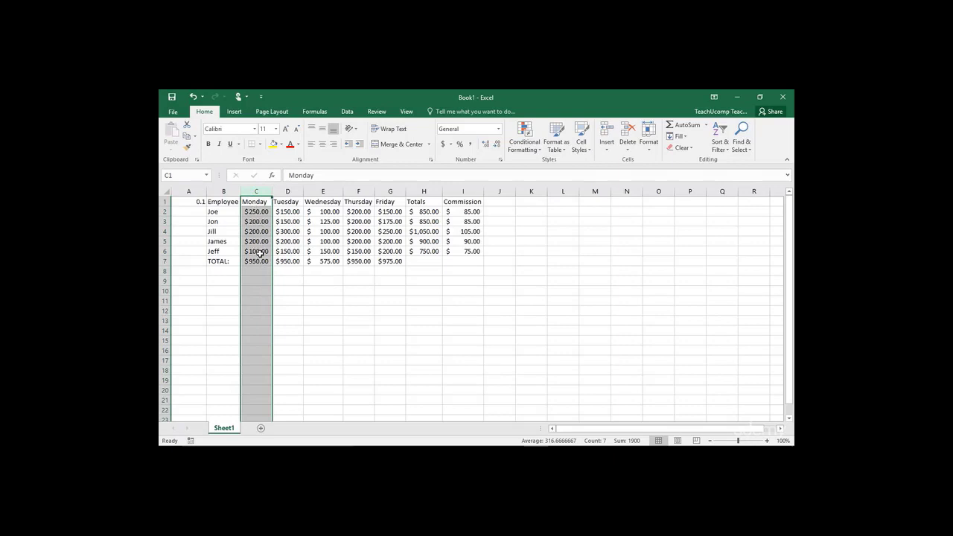
scroll(260, 238, "down", 11)
scroll(263, 257, "up", 11)
left_click_drag(254, 192, 389, 195)
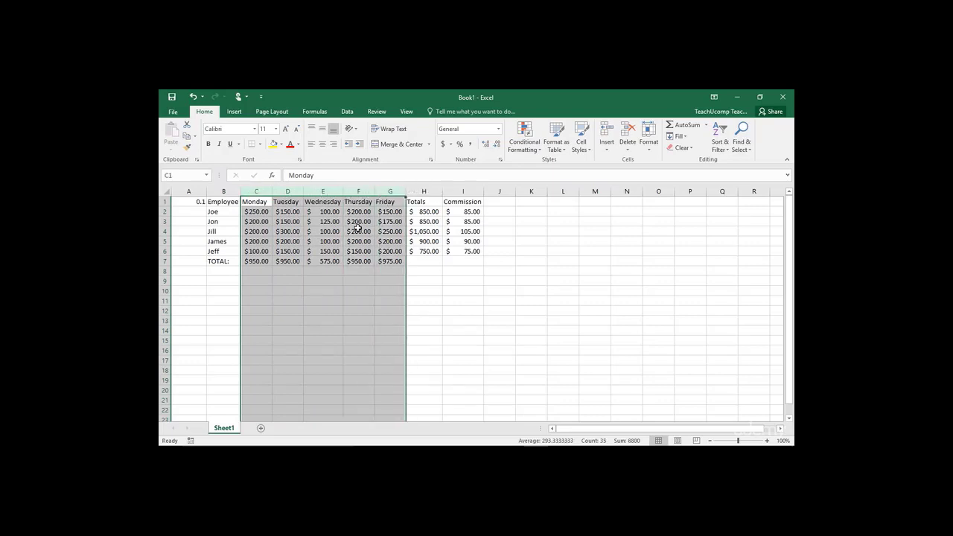
Select the nonadjacent columns B, H and I together, covering Employee, Totals and Commission.
left_click(225, 192)
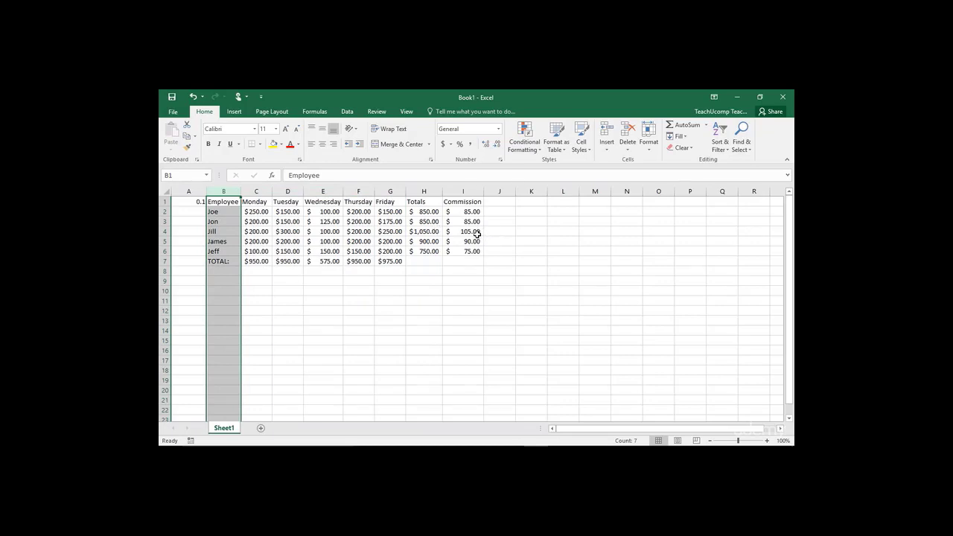
left_click(430, 192, "ctrl")
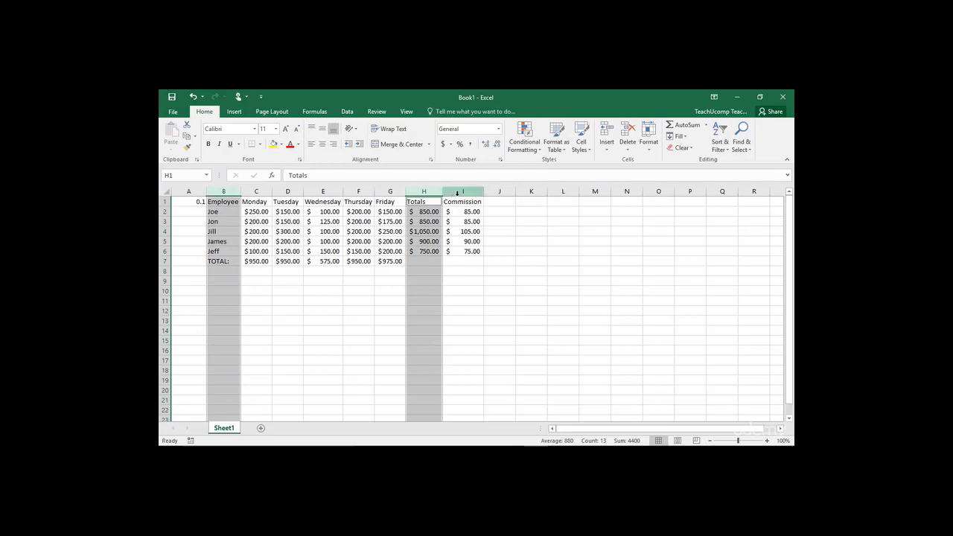
left_click(454, 192, "ctrl")
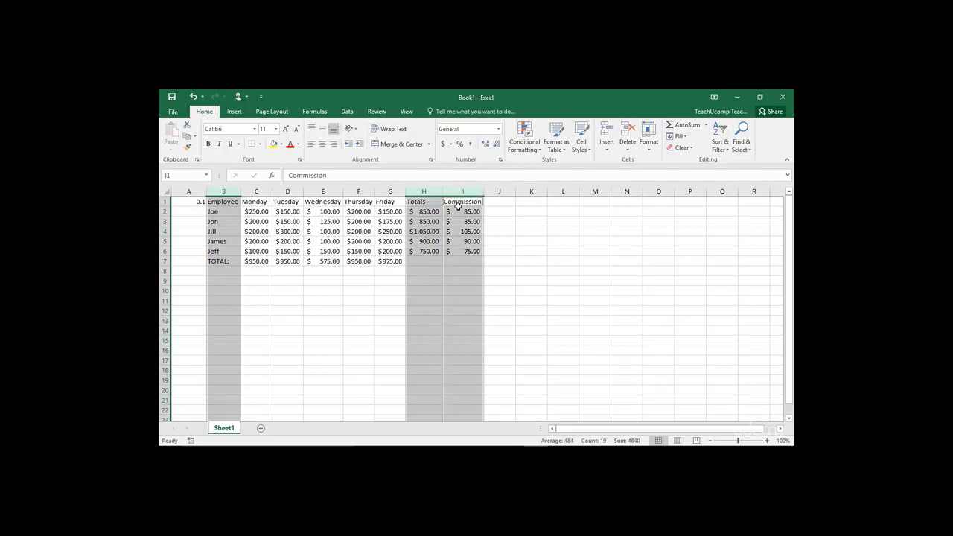
Select every cell in the worksheet, then return the selection to cell A1.
left_click(189, 205)
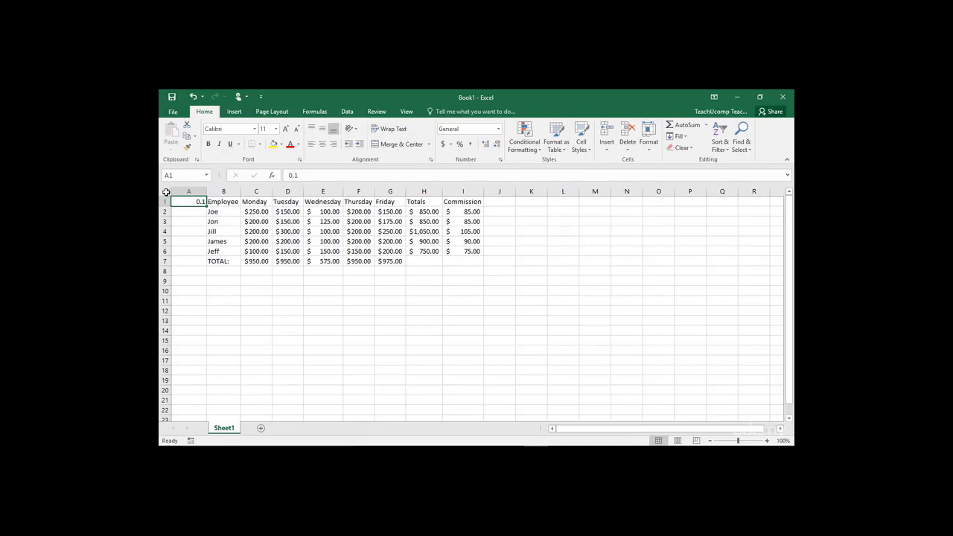
left_click(166, 192)
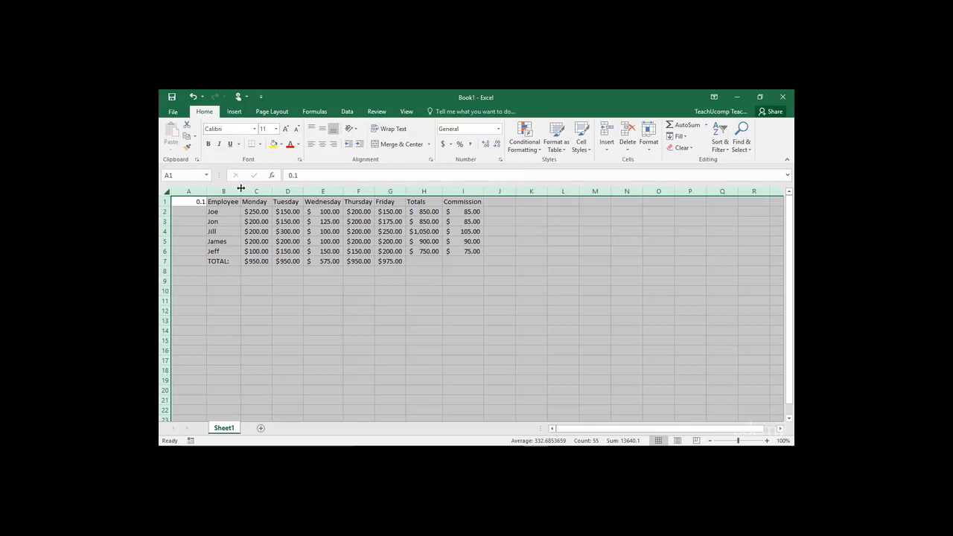
left_click(187, 202)
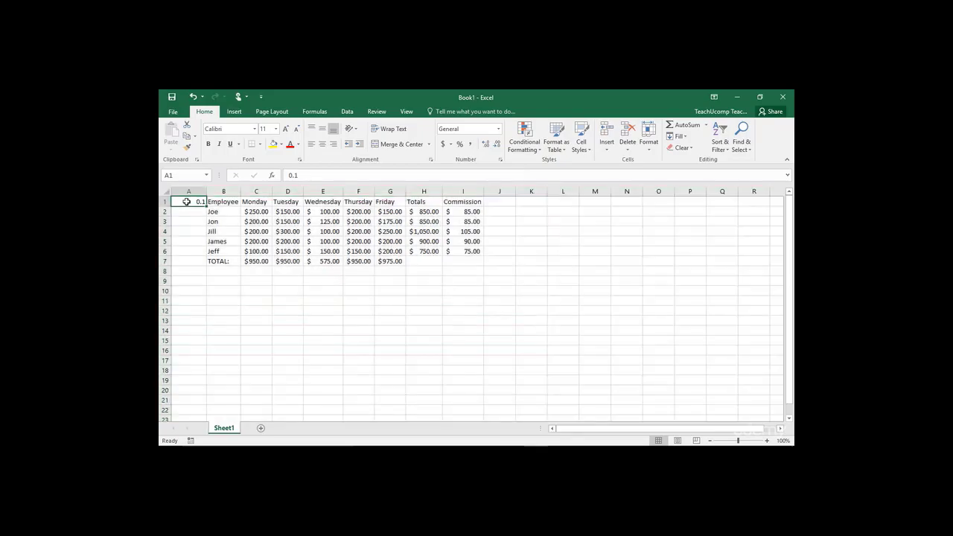
Narrow the Employee Name column B slightly and increase the height of row 1.
left_click(226, 203)
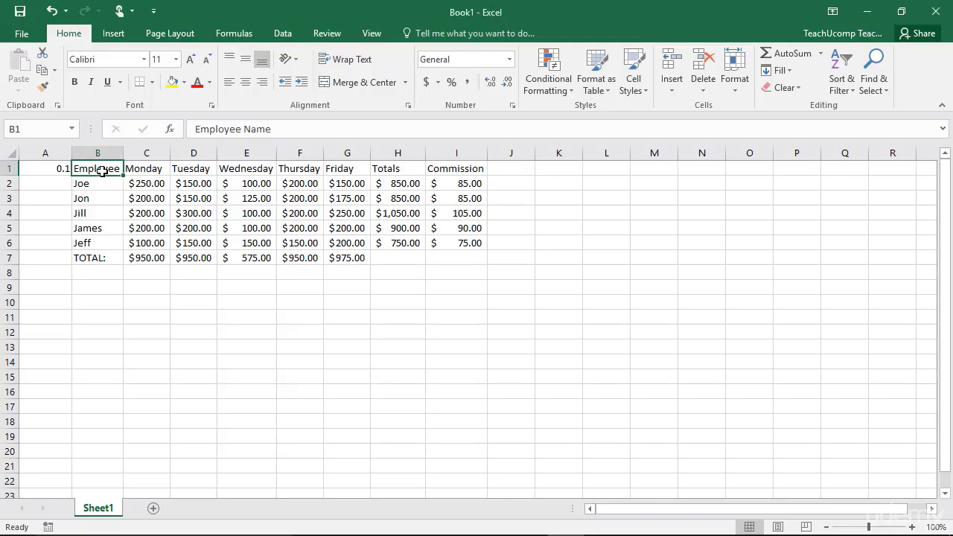
left_click(102, 170)
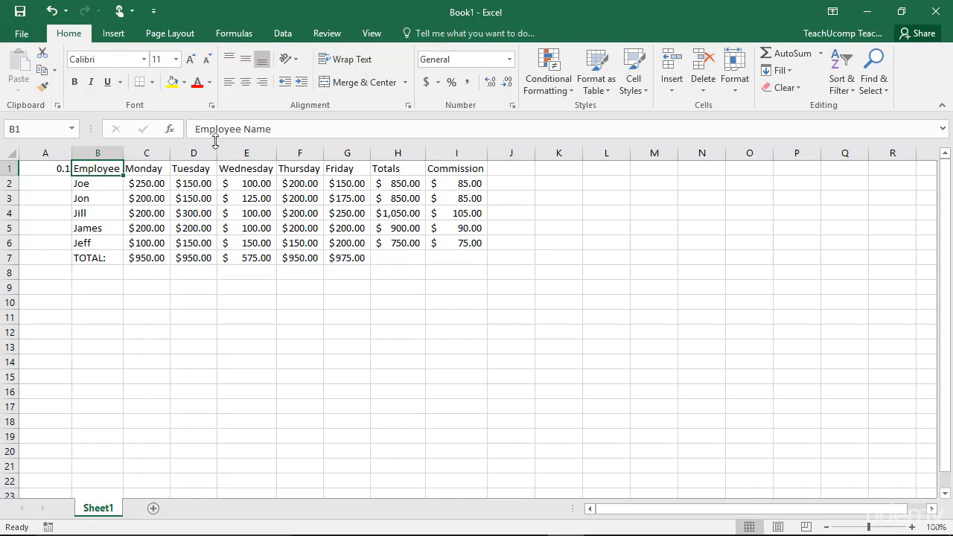
left_click(95, 153)
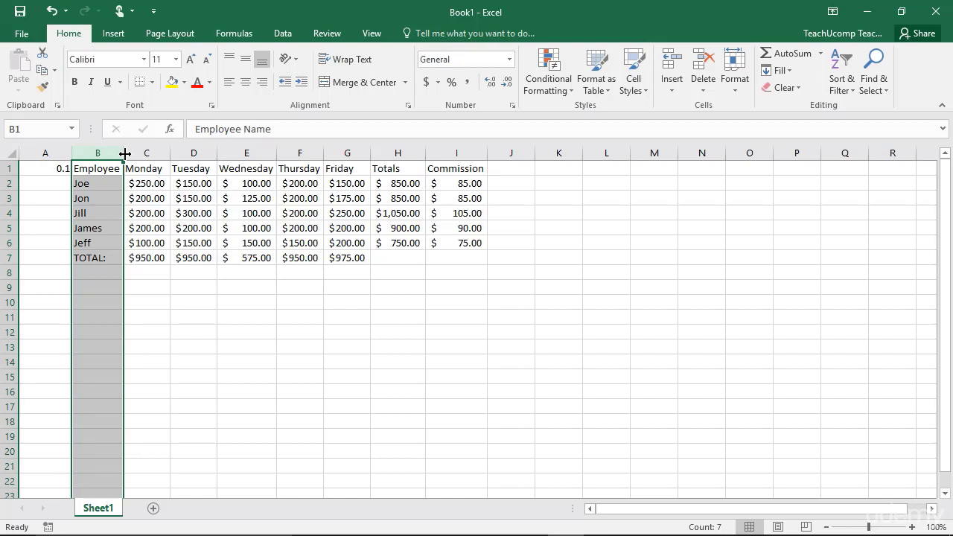
left_click_drag(124, 153, 124, 154)
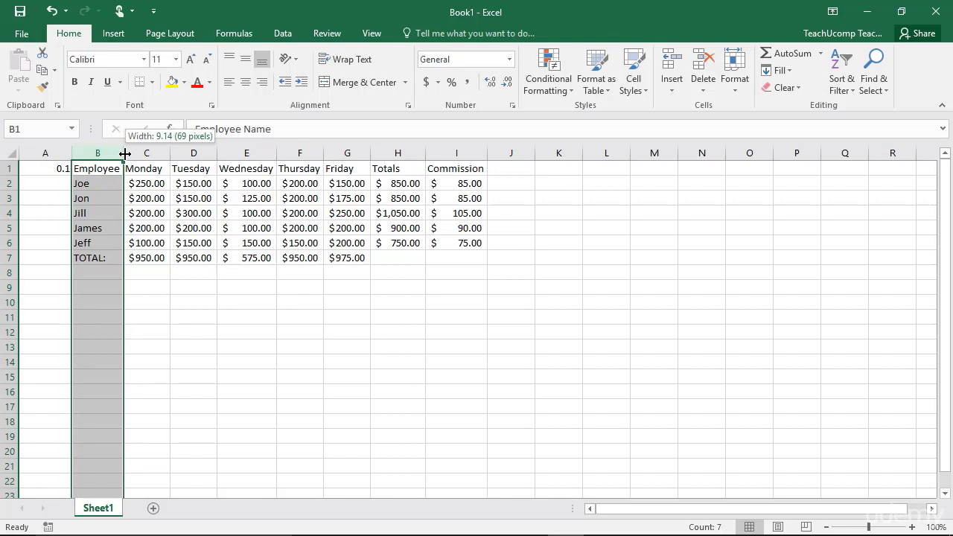
mouse_move(124, 153)
left_mouse_down()
mouse_move(190, 157)
mouse_move(122, 156)
left_mouse_up()
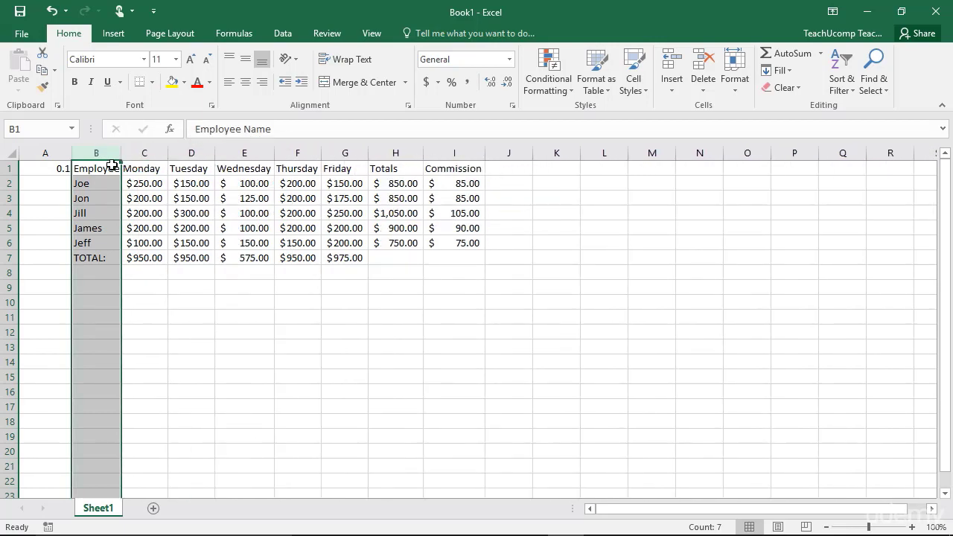
left_click(9, 169)
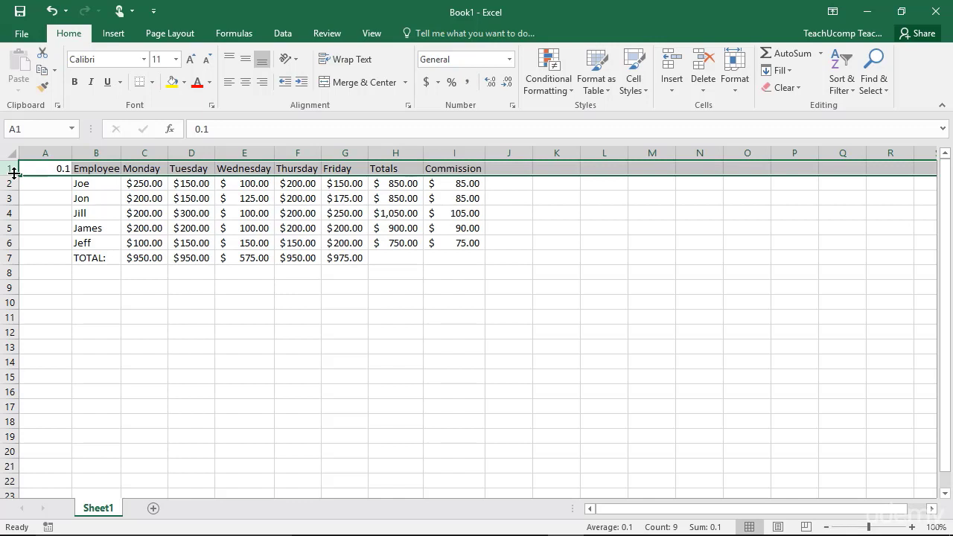
left_click_drag(14, 173, 15, 182)
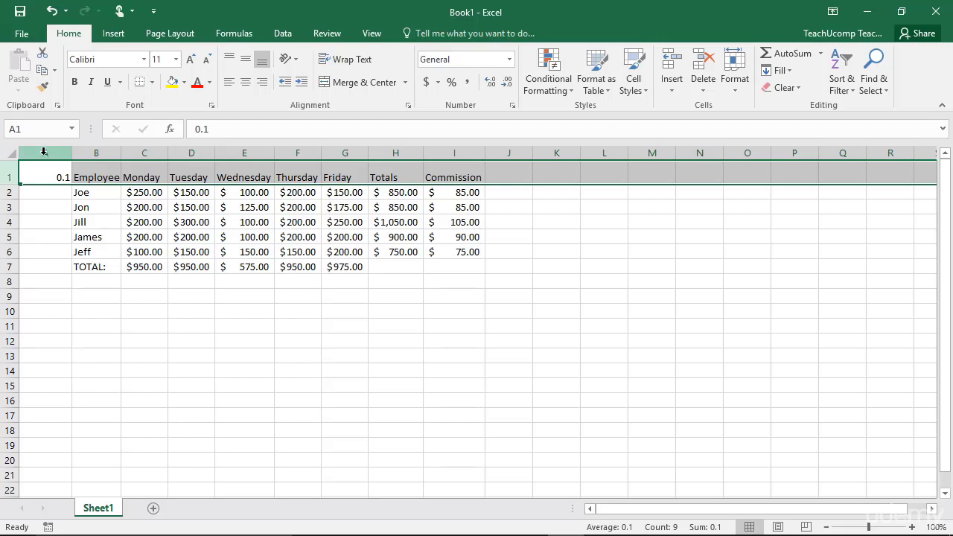
AutoFit the widths of columns A through I and the heights of rows 1 through 7 to their contents.
left_click_drag(44, 151, 436, 152)
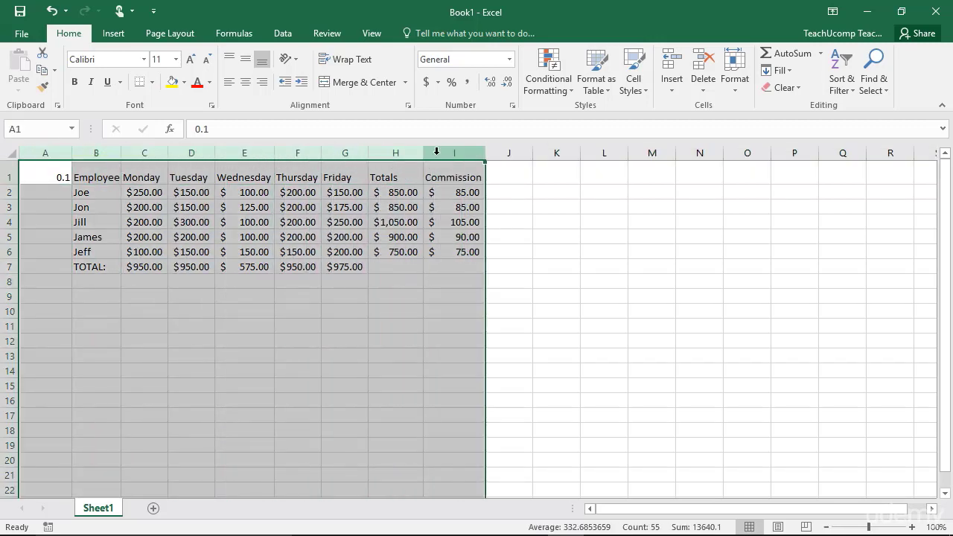
double_click(484, 153)
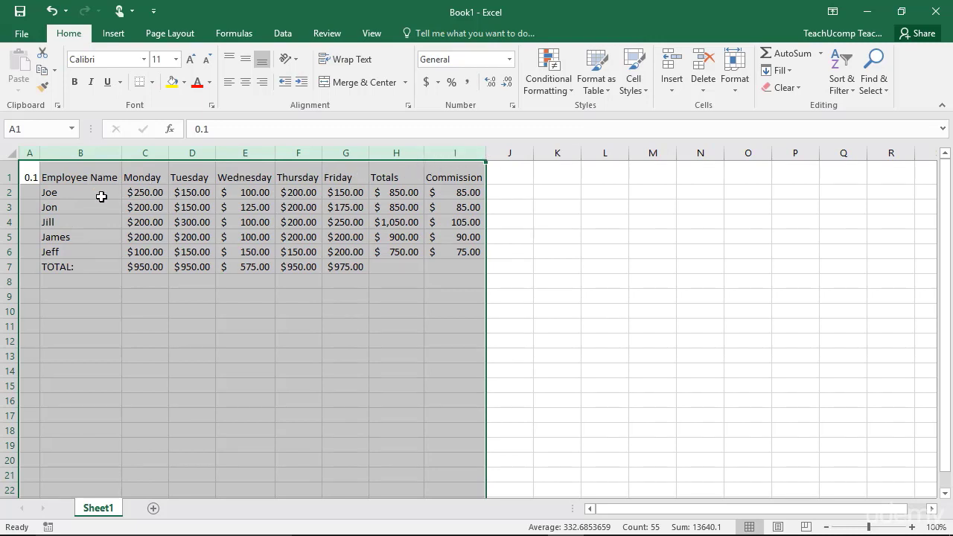
left_click_drag(8, 176, 11, 267)
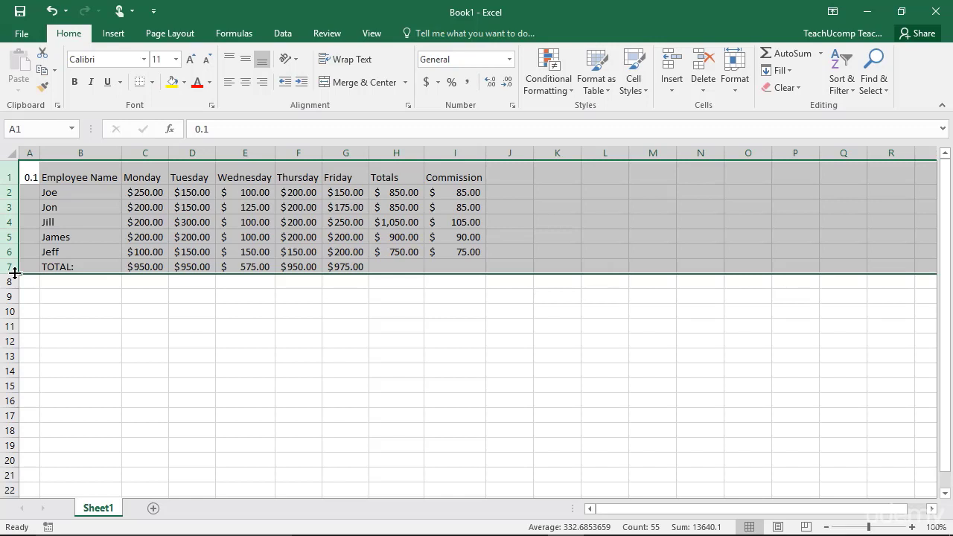
double_click(15, 273)
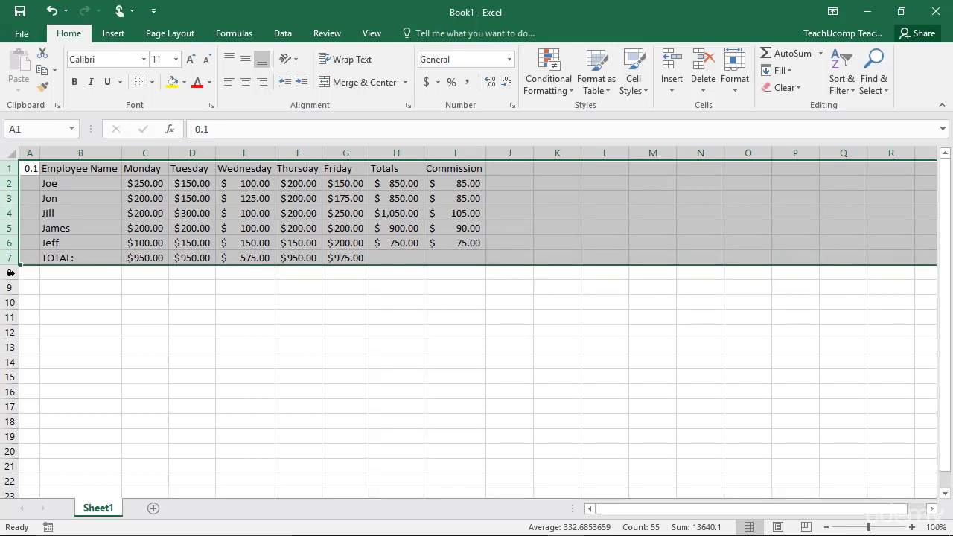
left_click(35, 163)
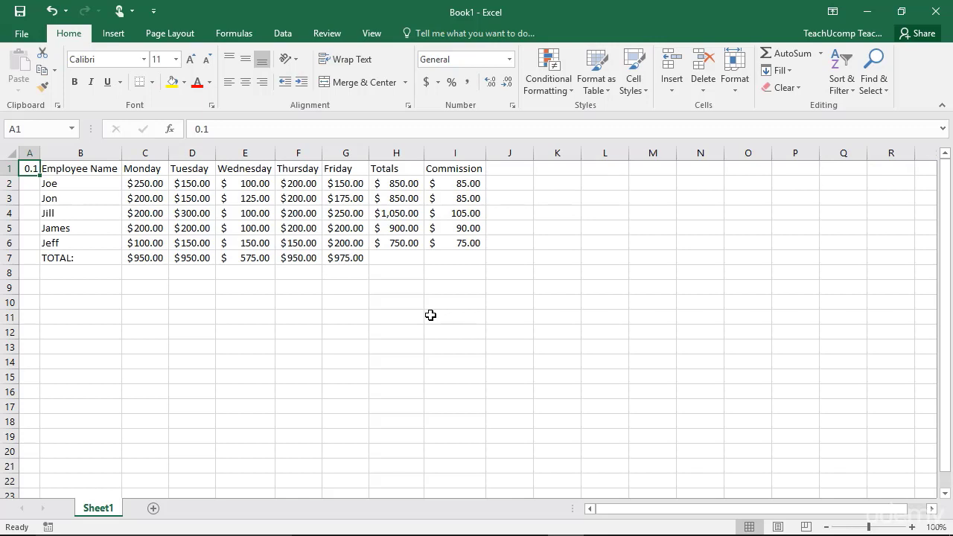
Hide the Commission column, column I.
left_click(451, 152)
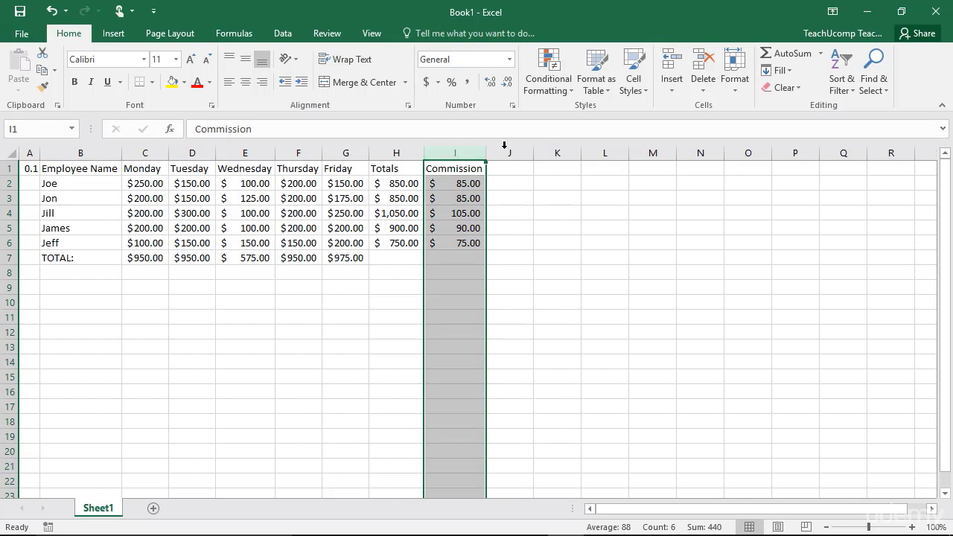
left_click(721, 106)
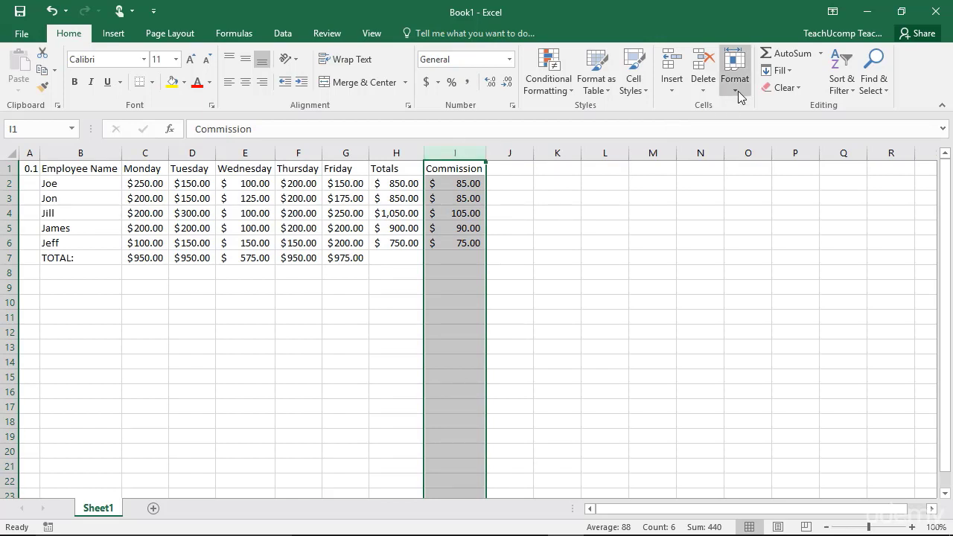
left_click(740, 85)
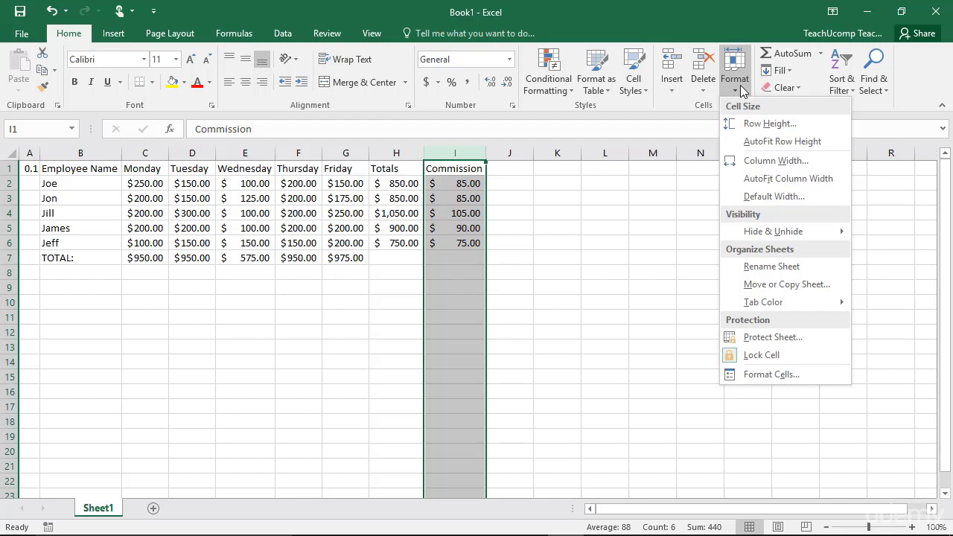
mouse_move(756, 231)
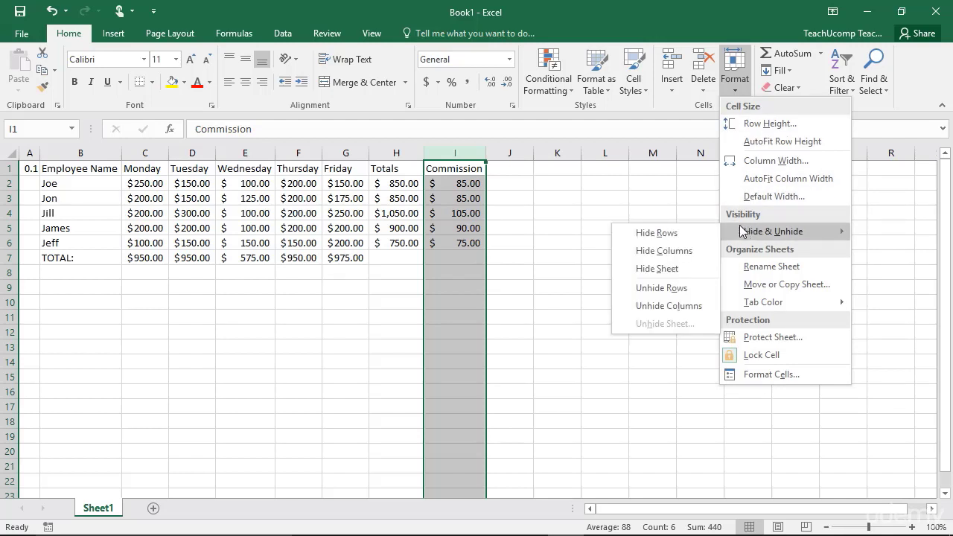
left_click(698, 248)
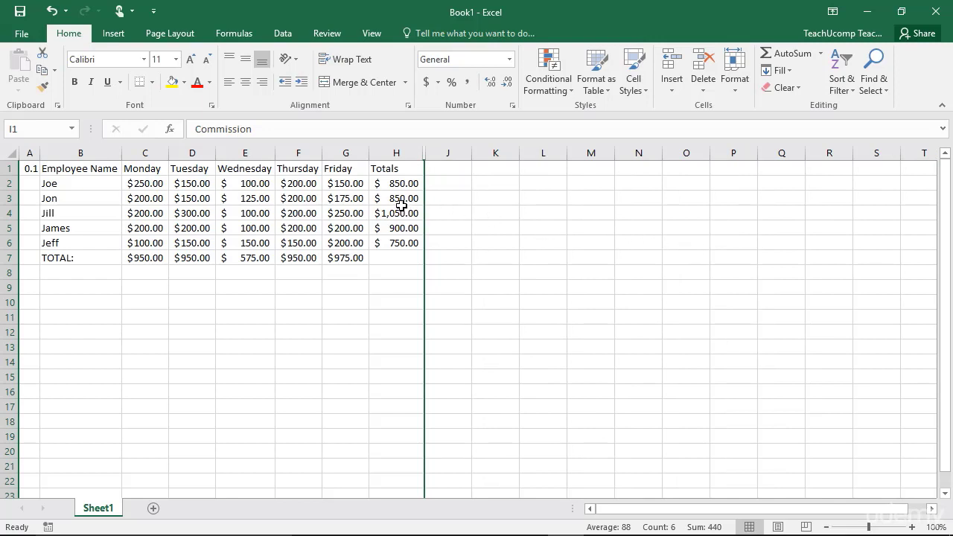
Unhide the Commission column between columns H and J.
left_click(398, 154)
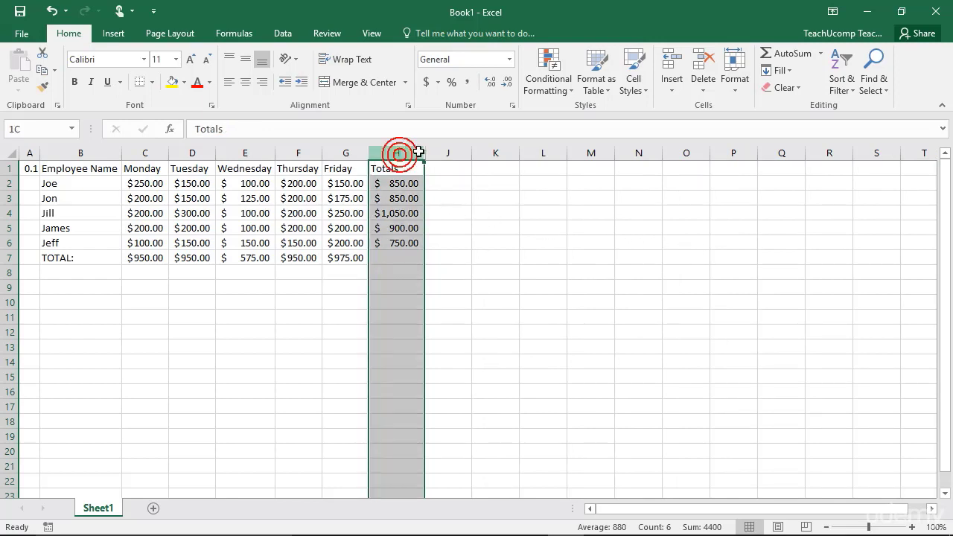
left_click_drag(419, 151, 439, 154)
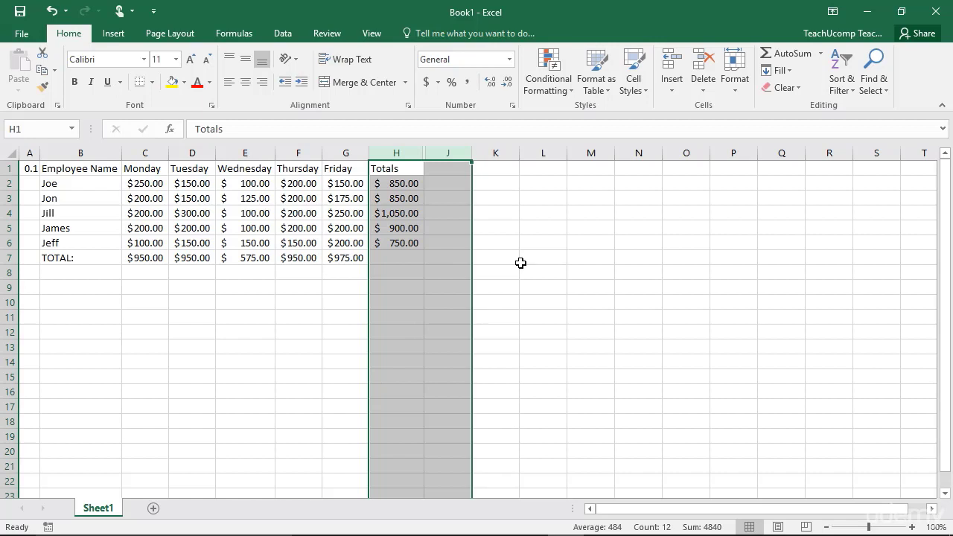
left_click(733, 88)
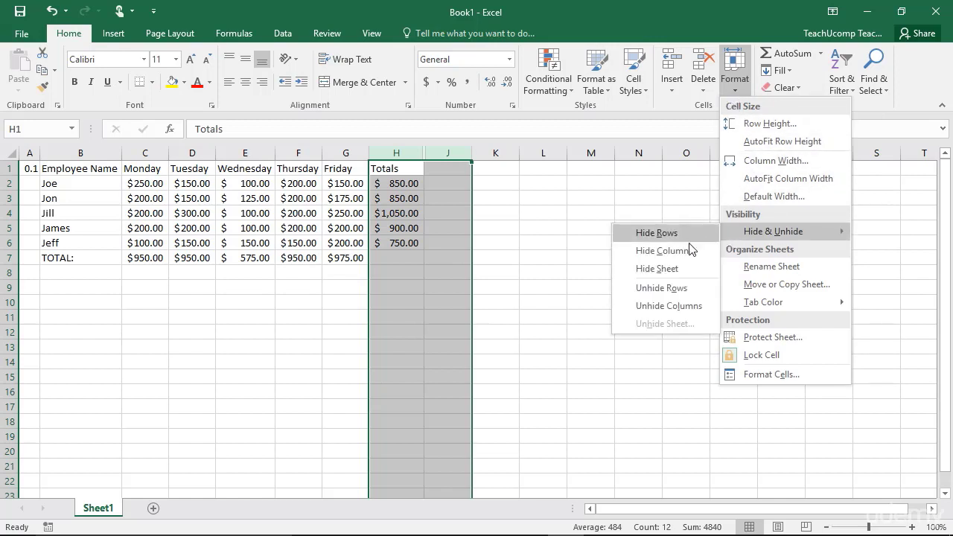
left_click(680, 304)
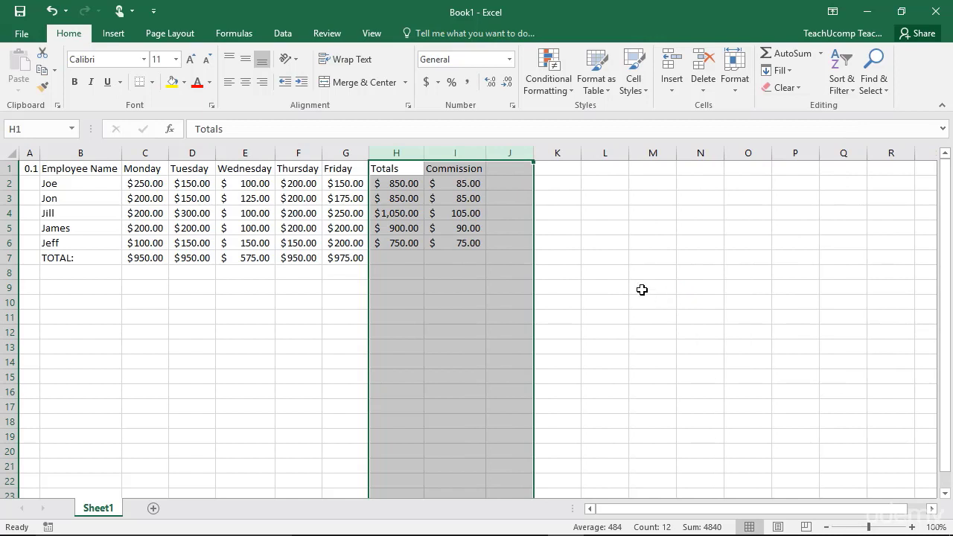
Insert five blank sheet columns before the Totals column, at columns H through L.
left_click(106, 171)
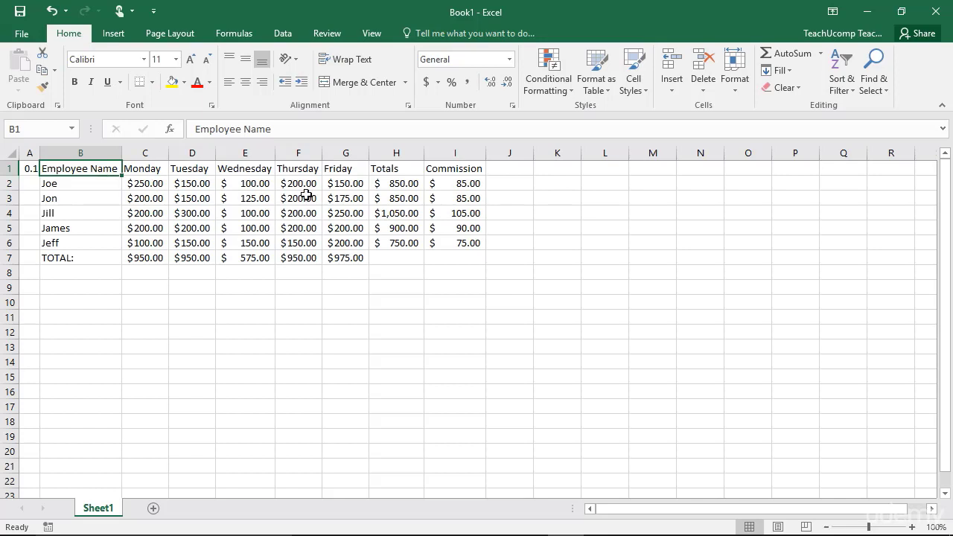
left_click(385, 154)
left_click_drag(406, 155, 593, 165)
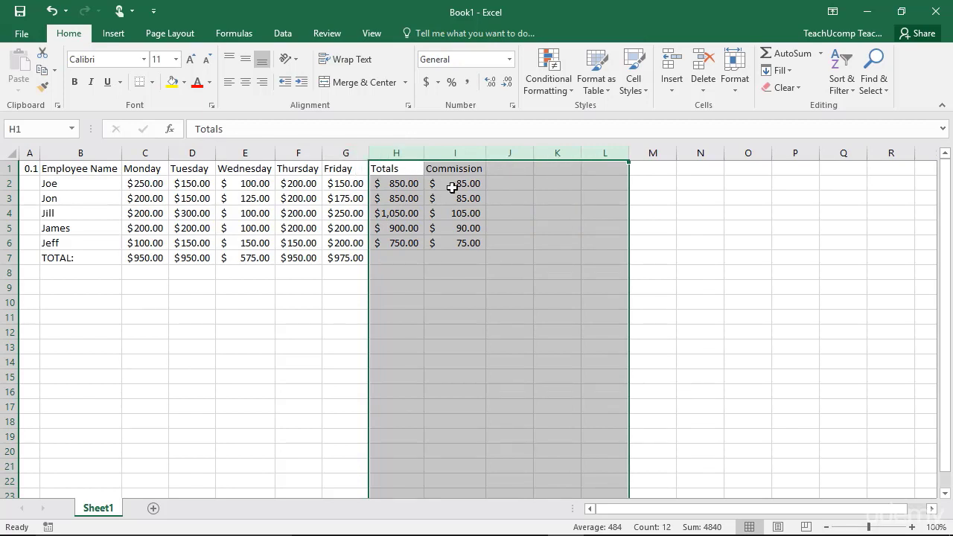
left_click(673, 90)
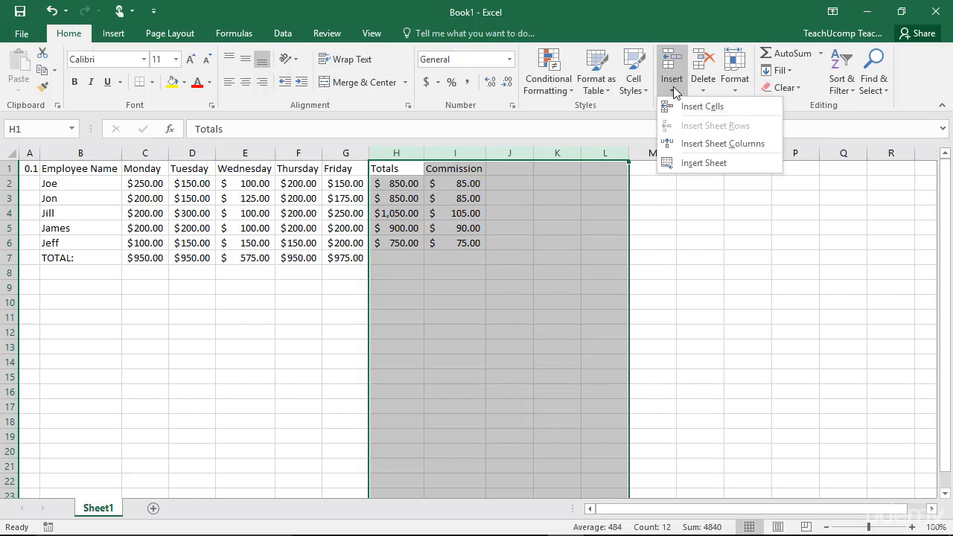
left_click(686, 144)
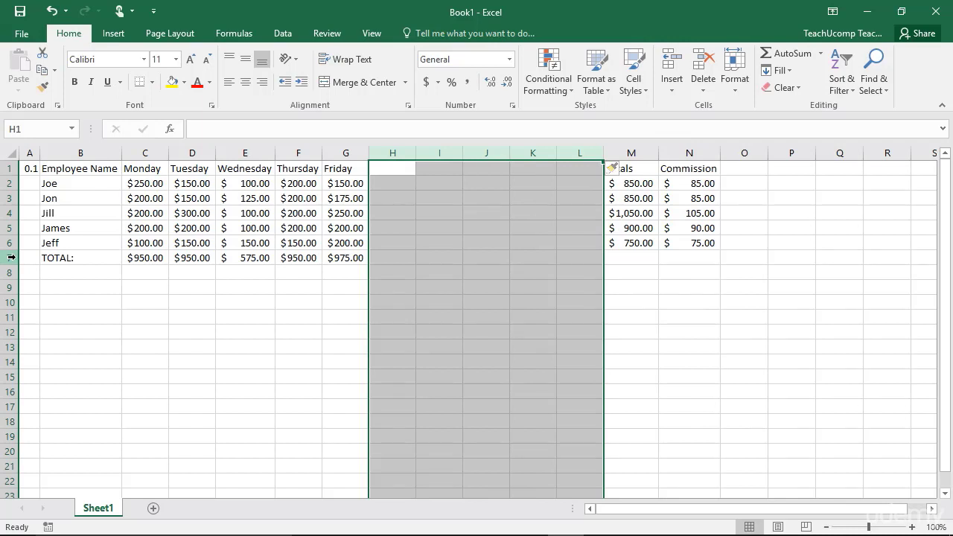
Insert two blank sheet rows above the TOTAL row, at rows 7 and 8.
left_click_drag(11, 256, 9, 272)
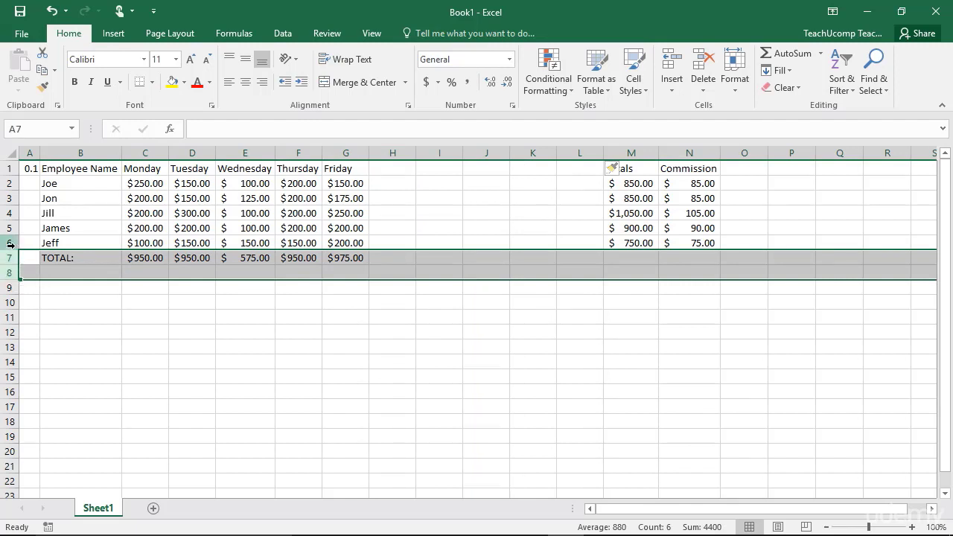
left_click(672, 94)
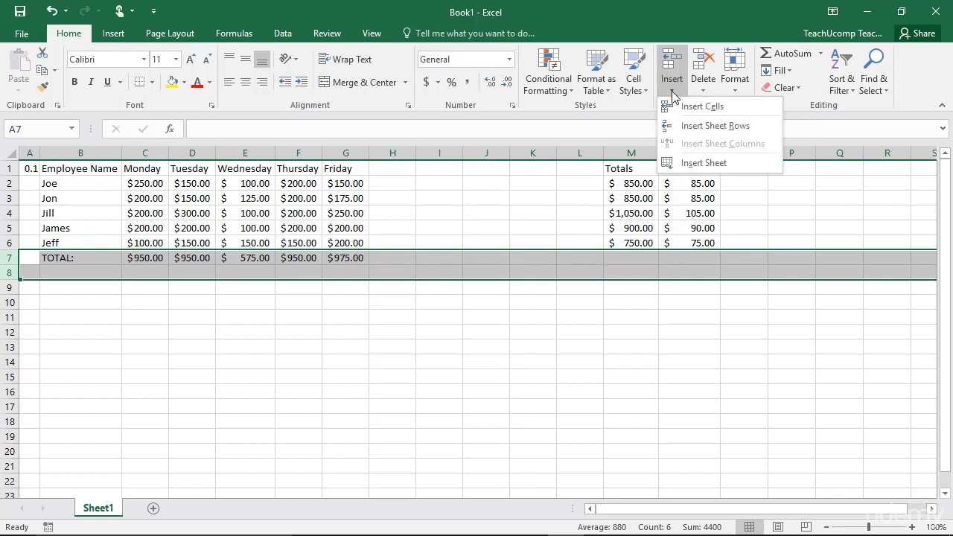
left_click(694, 127)
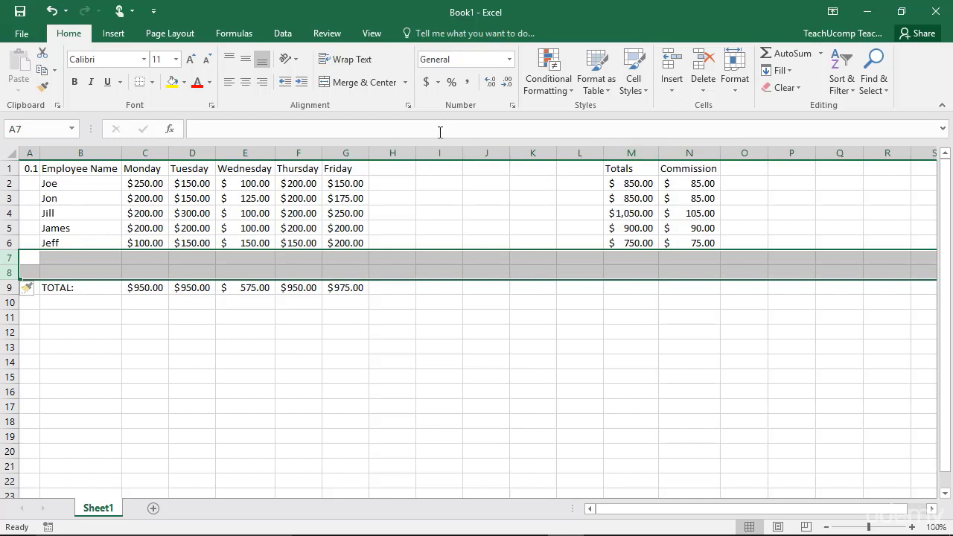
Delete the five blank sheet columns between Friday and Totals, removing columns H through J and the remaining blank columns H and I.
left_click_drag(393, 153, 489, 182)
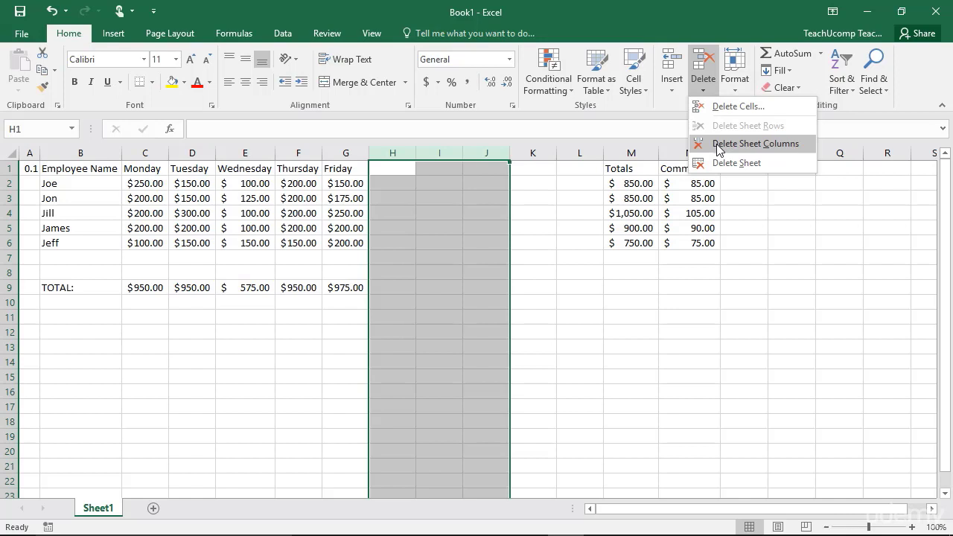
left_click(755, 144)
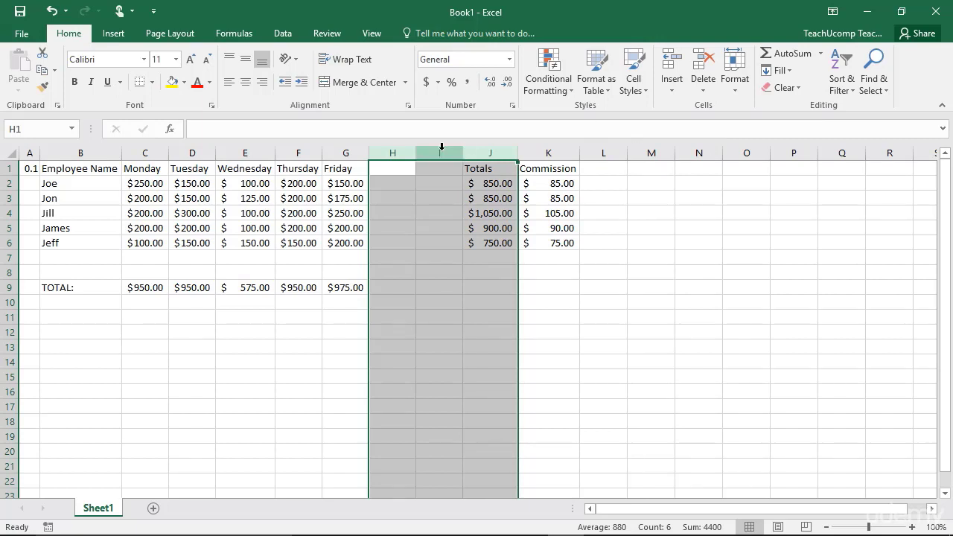
left_click_drag(394, 154, 443, 155)
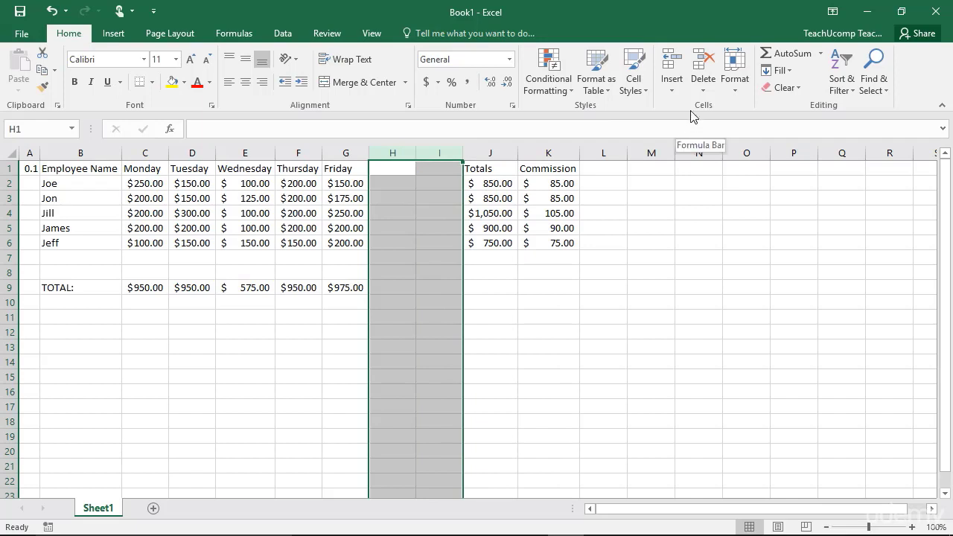
left_click(703, 86)
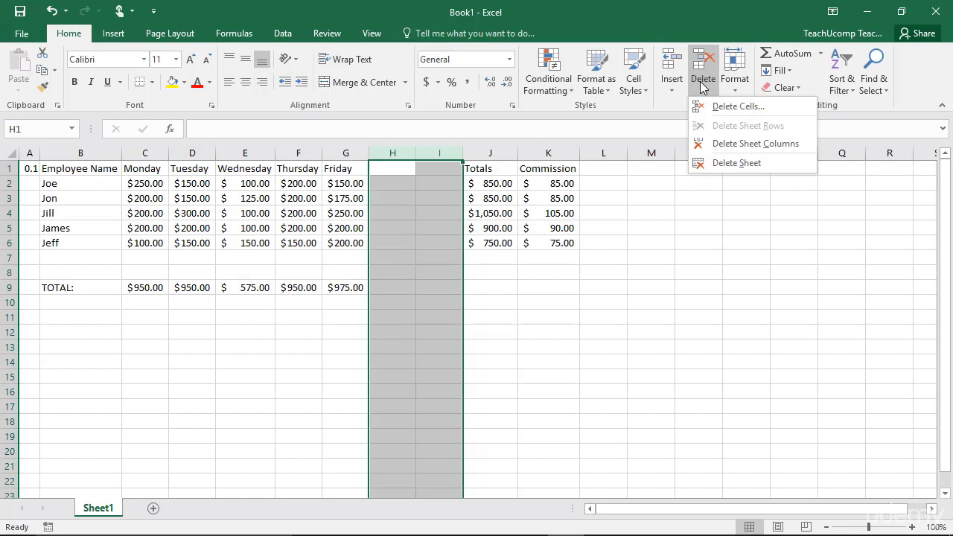
left_click(722, 143)
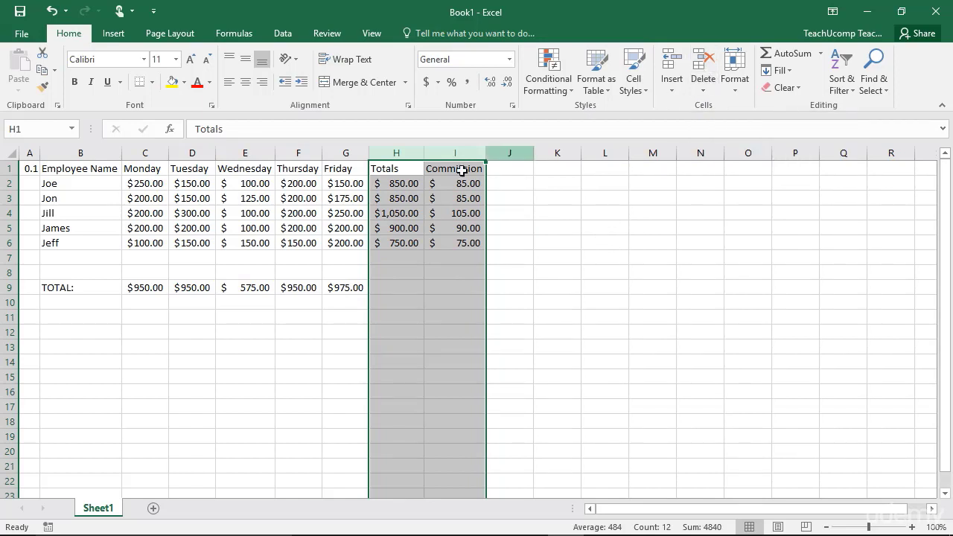
Clear only the contents of the daily sales cells C2:G6, keeping their formatting.
left_click_drag(144, 186, 337, 241)
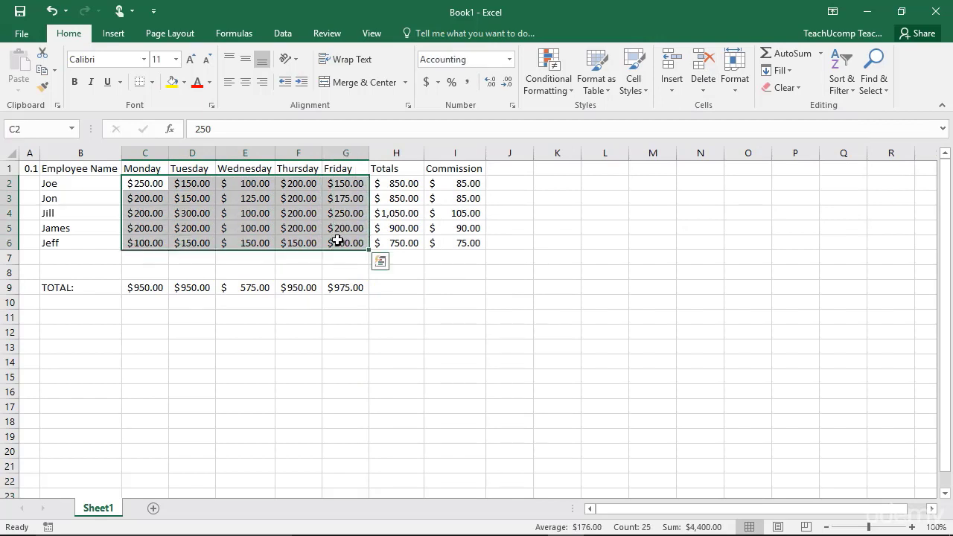
left_click(790, 89)
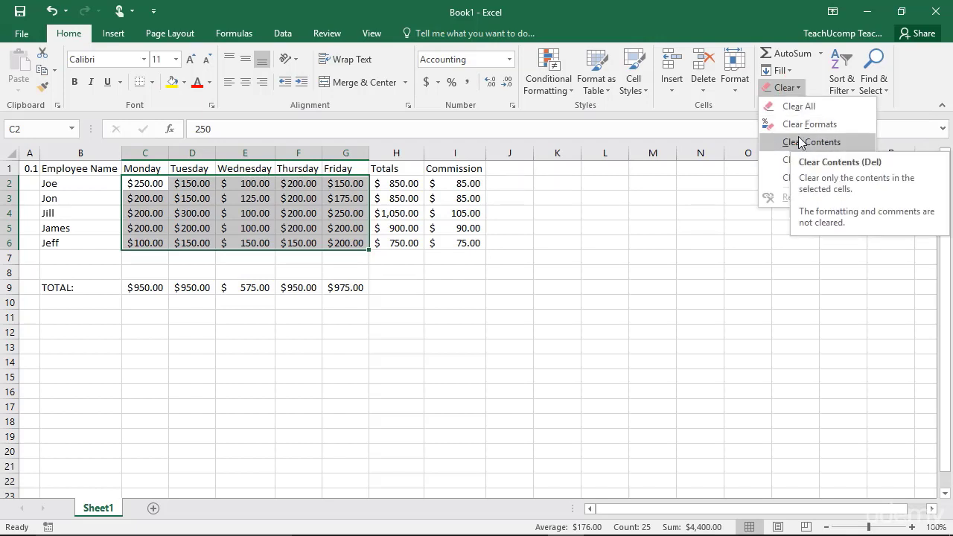
left_click(799, 143)
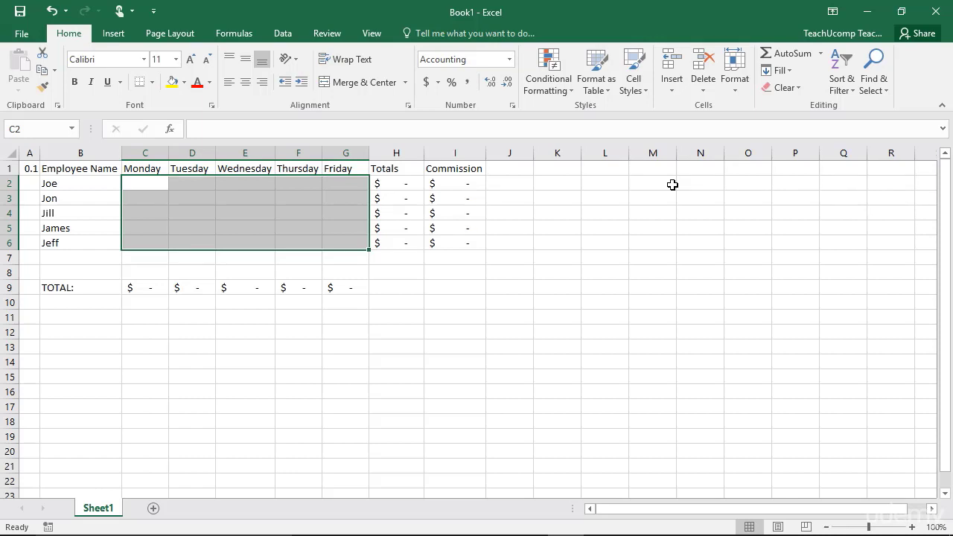
Delete the cells C2:G6 from the sheet, and undo both the cell deletion and the clearing of contents.
left_click(703, 63)
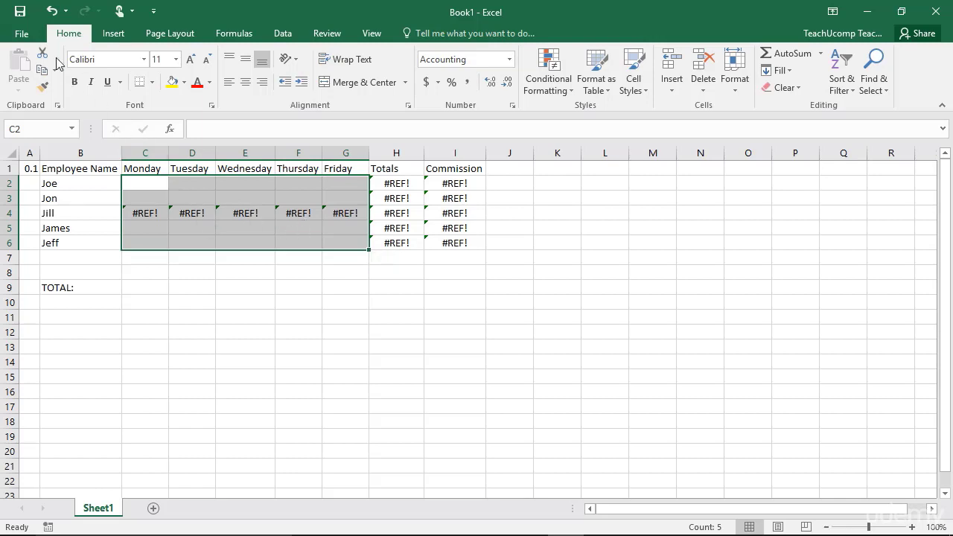
left_click(52, 10)
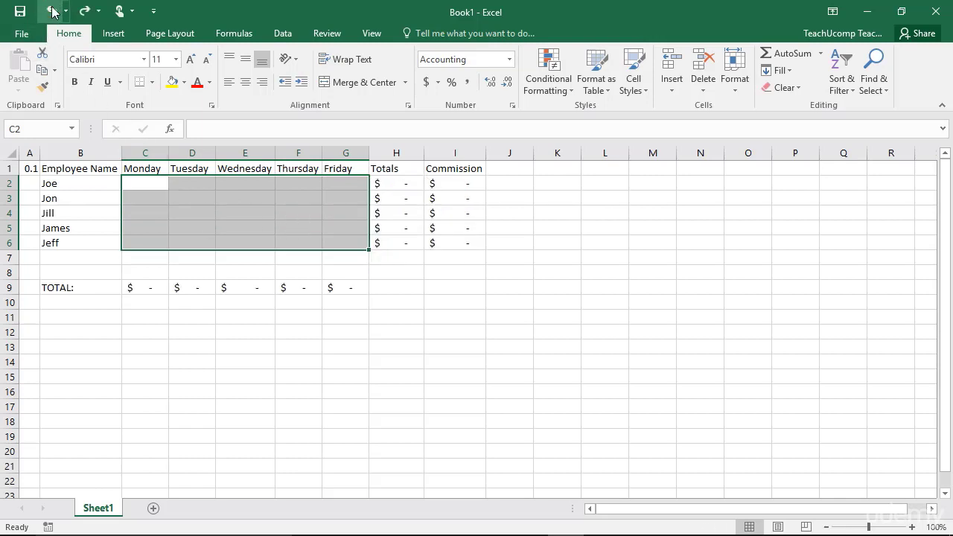
left_click(52, 10)
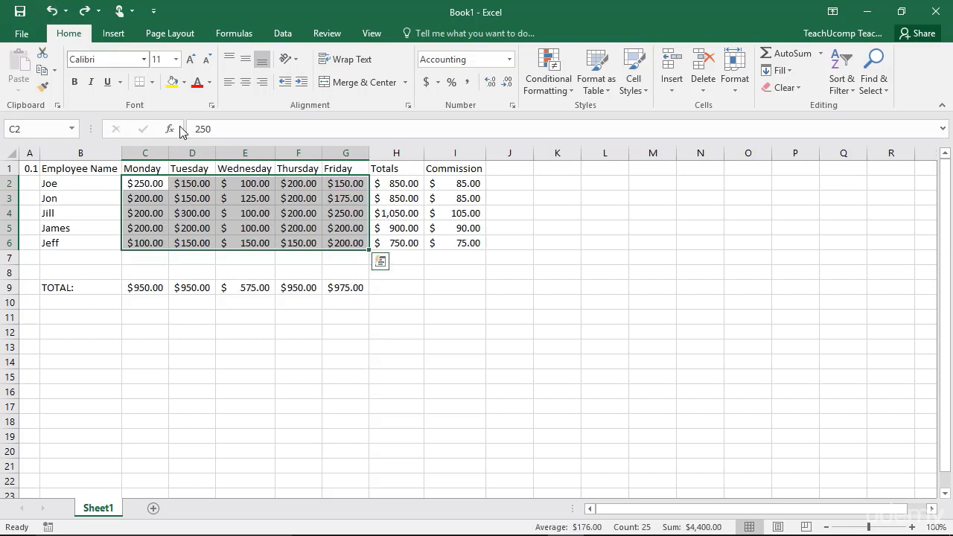